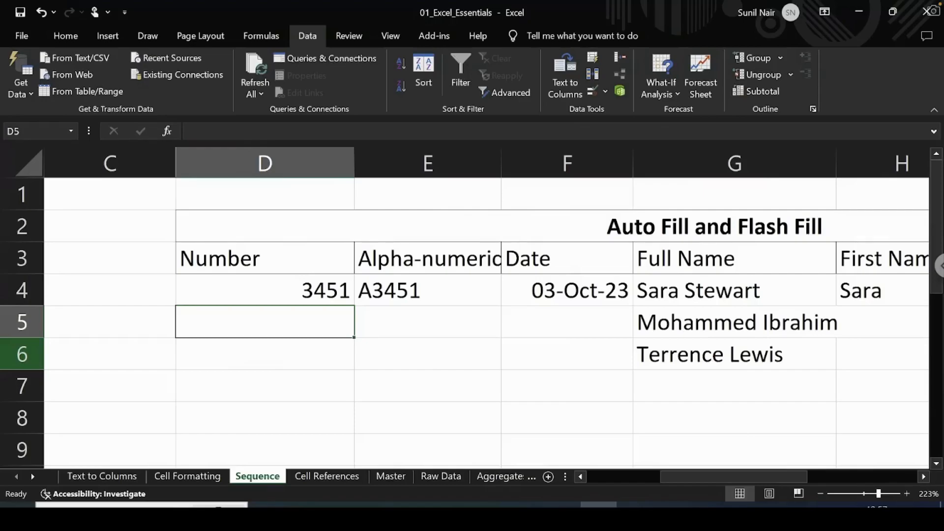
# Try auto filling the number in D4 down to D8 as a sequence with the Fill Series option.
pyautogui.click(303, 290)
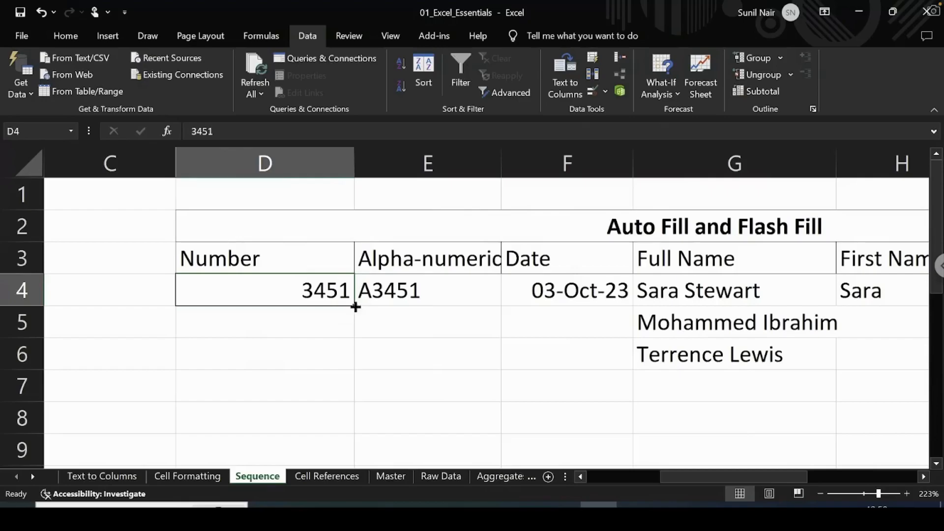
pyautogui.moveTo(355, 307); pyautogui.dragTo(353, 420)
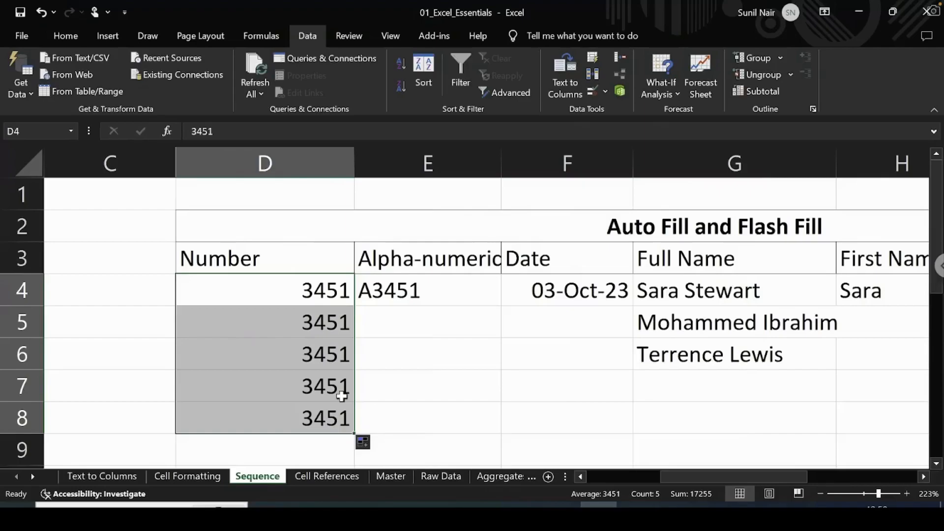
pyautogui.click(377, 445)
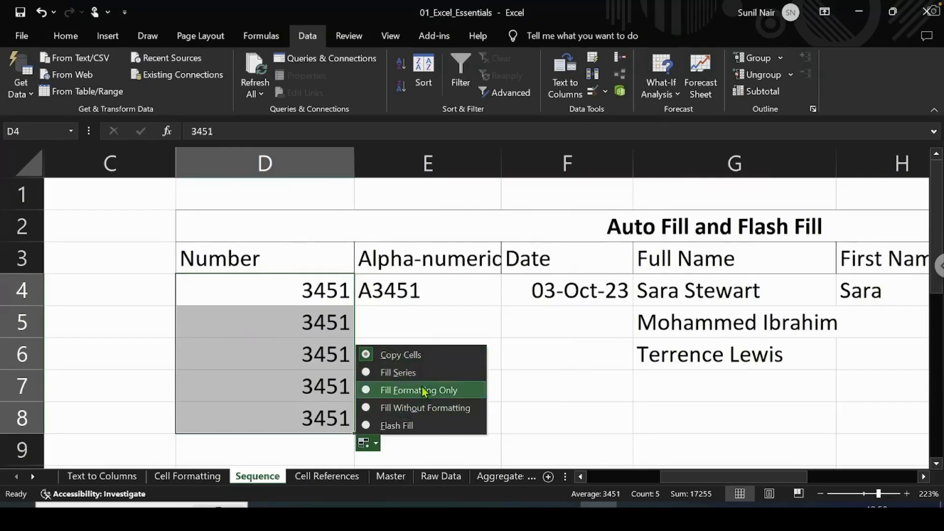
pyautogui.click(397, 373)
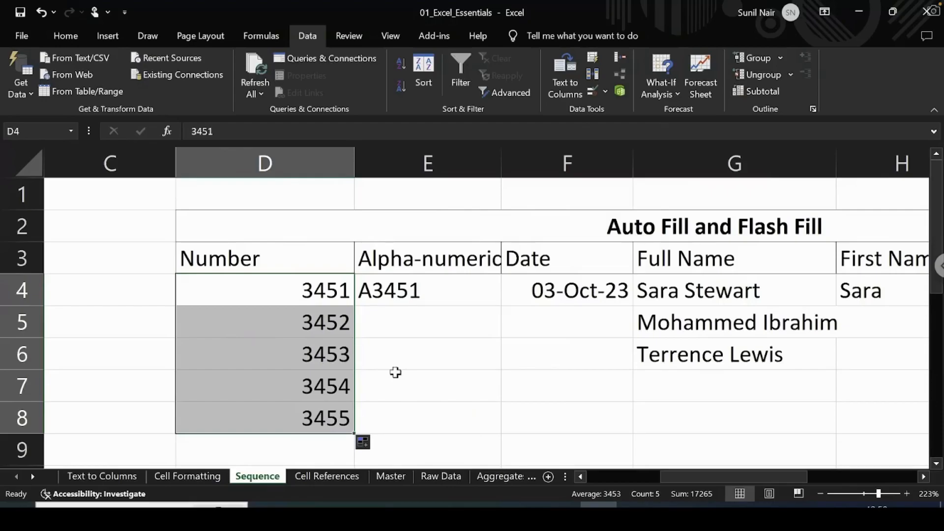
pyautogui.click(318, 330)
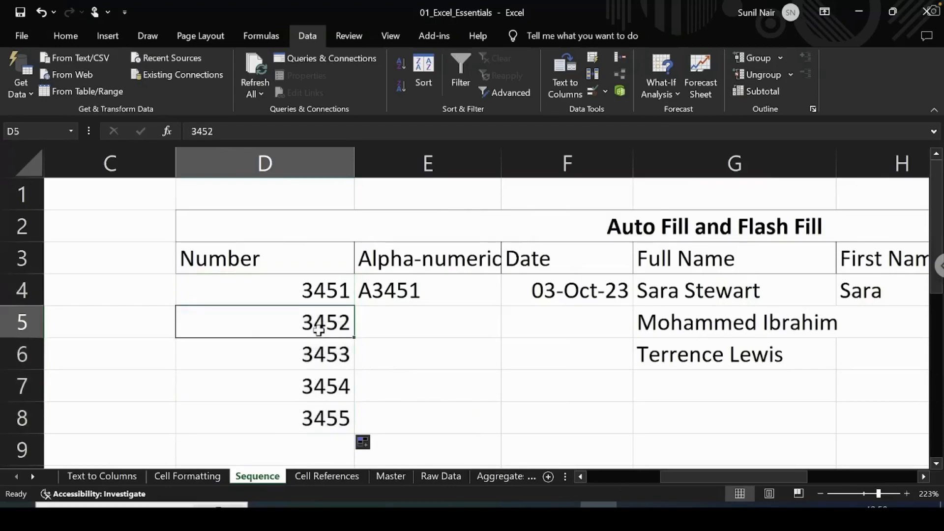
pyautogui.click(327, 372)
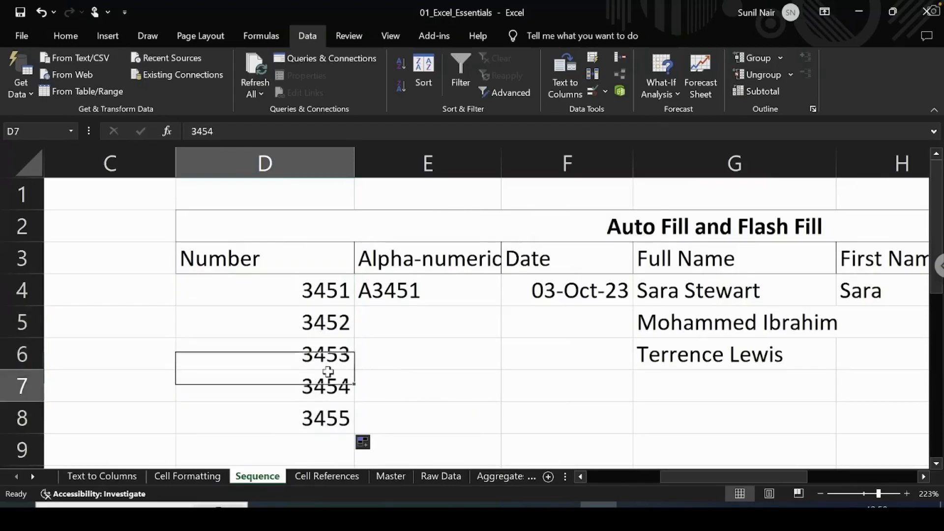
pyautogui.hotkey('ctrl', 'z')
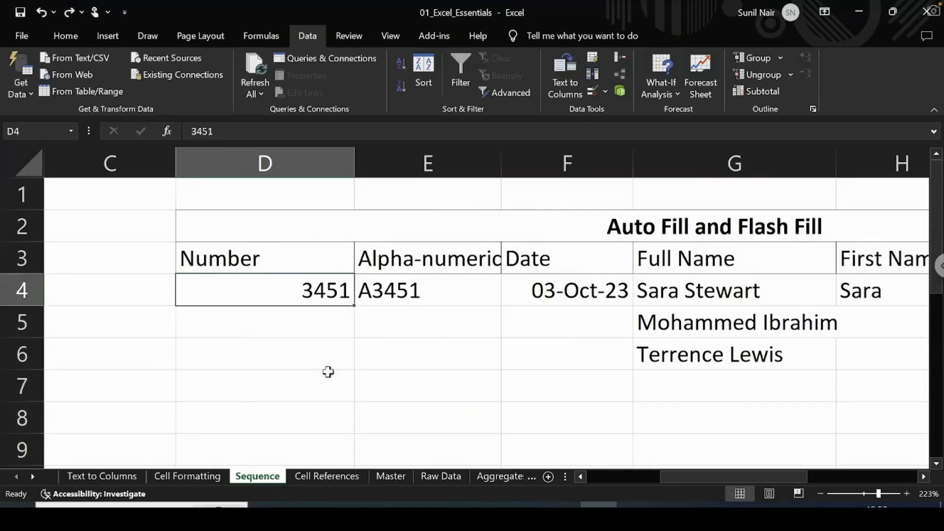
# Enter 3452 in D5 and auto fill the Number column from D4:D5 down to D8.
pyautogui.click(328, 321)
pyautogui.write('3452')
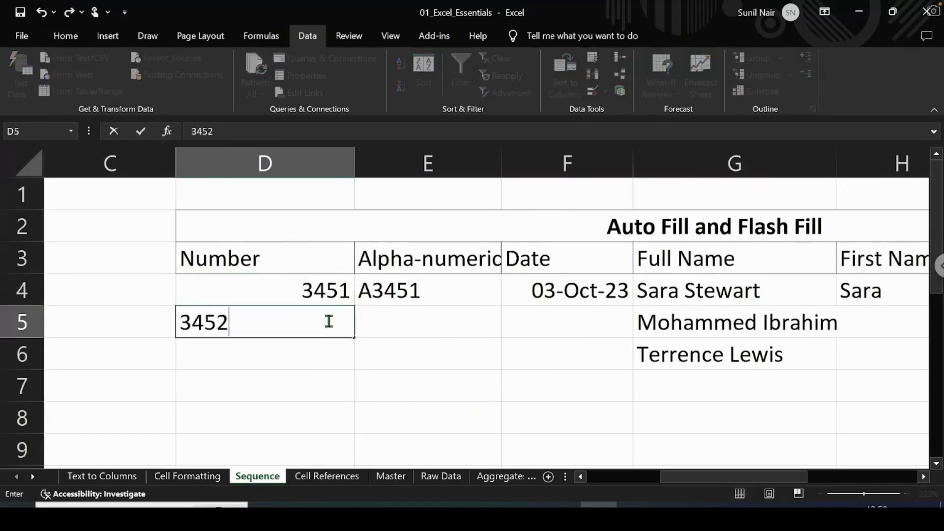
pyautogui.press('Return')
pyautogui.moveTo(322, 295); pyautogui.dragTo(347, 432)
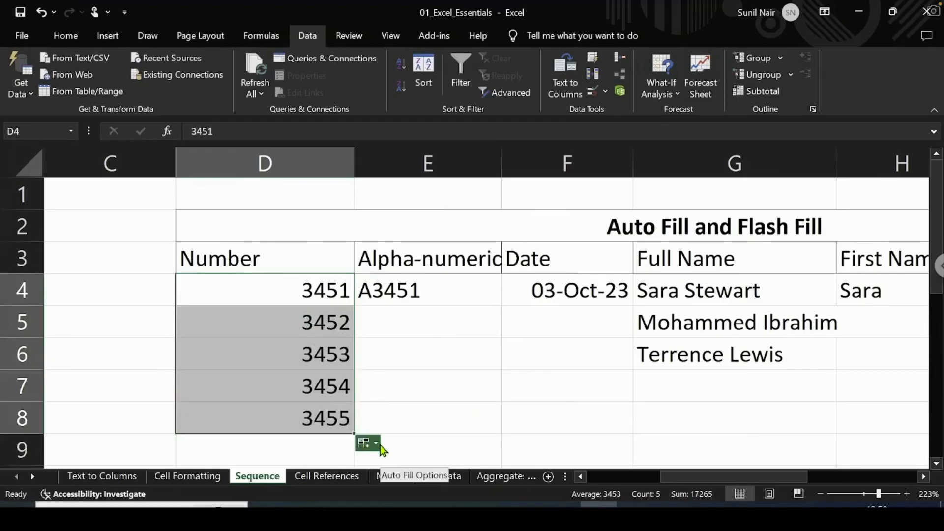
pyautogui.click(368, 445)
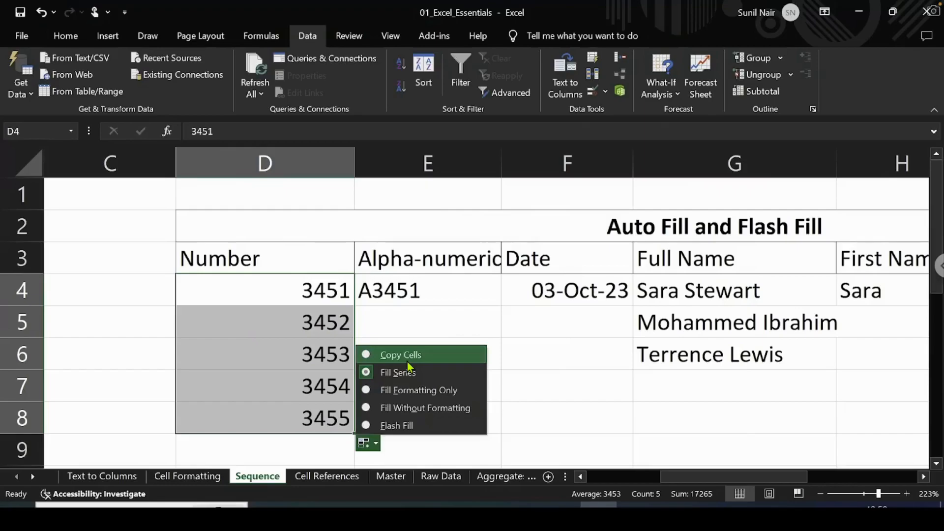
pyautogui.click(401, 316)
# Auto fill the alpha-numeric code in E4 down to E8 and check which fill option is applied.
pyautogui.click(396, 291)
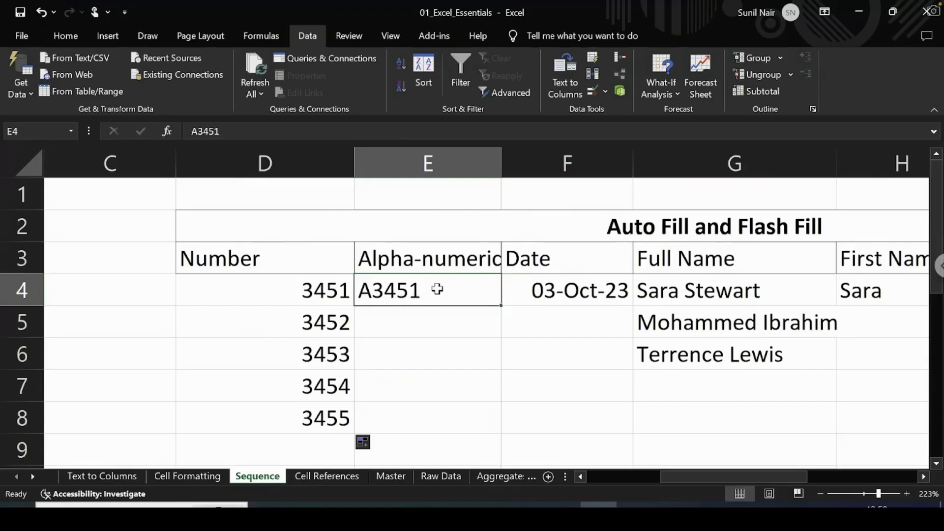
pyautogui.click(394, 317)
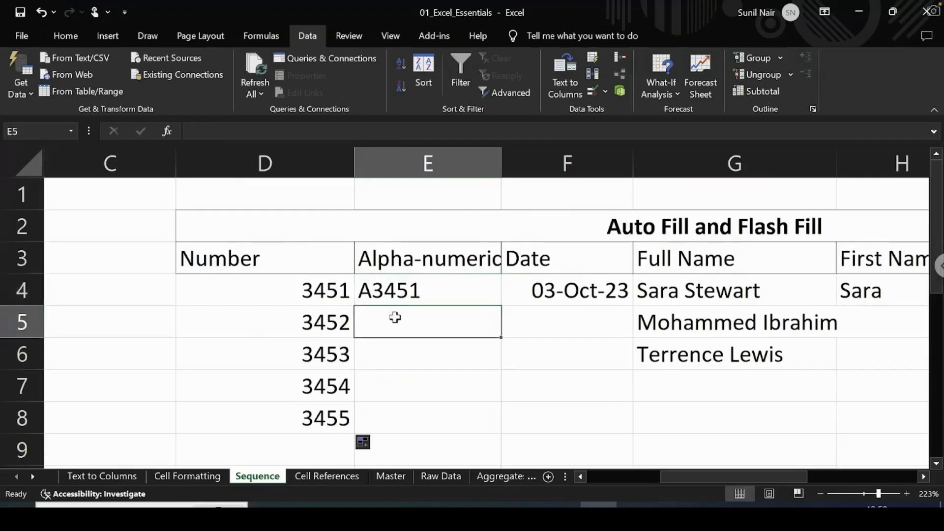
pyautogui.click(395, 286)
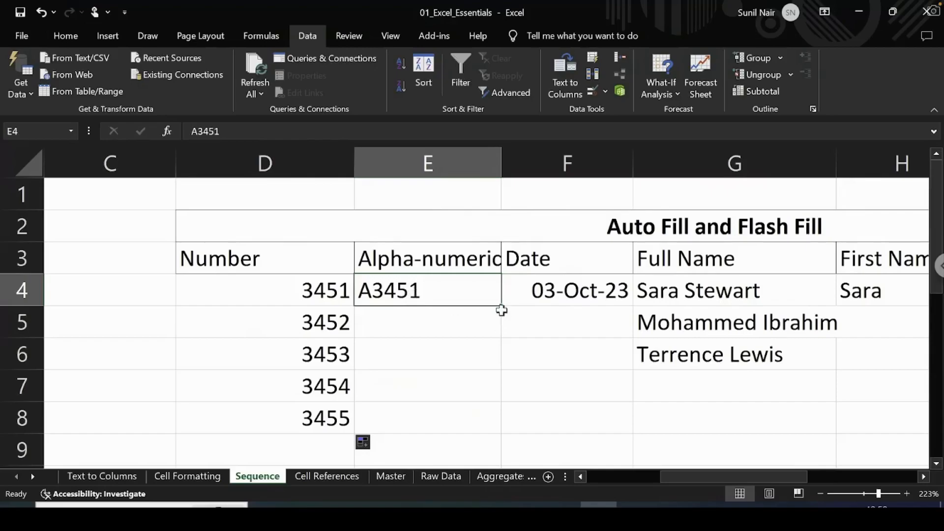
pyautogui.moveTo(502, 306); pyautogui.dragTo(477, 428)
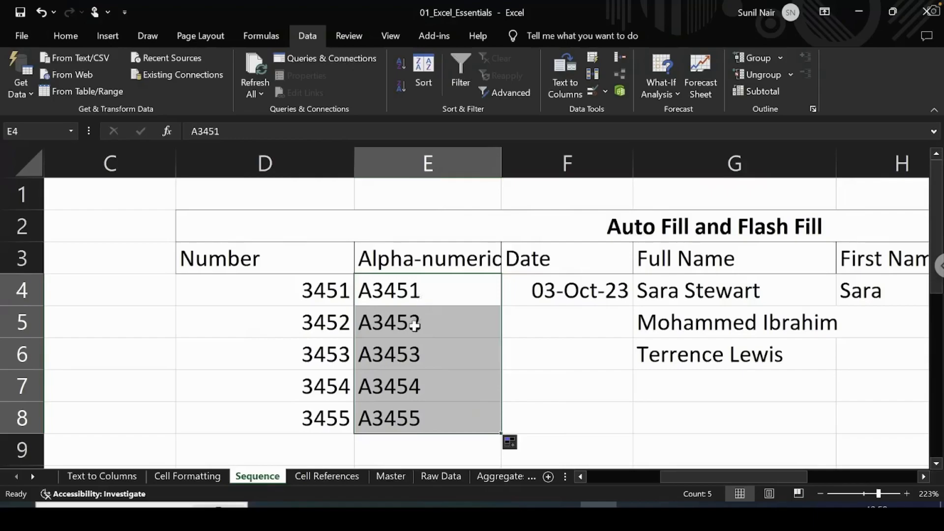
pyautogui.click(522, 444)
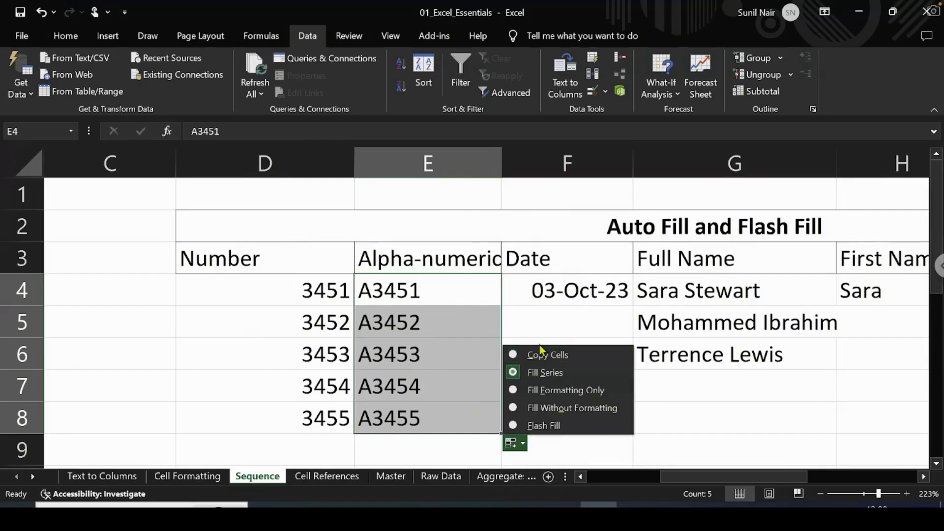
pyautogui.click(544, 322)
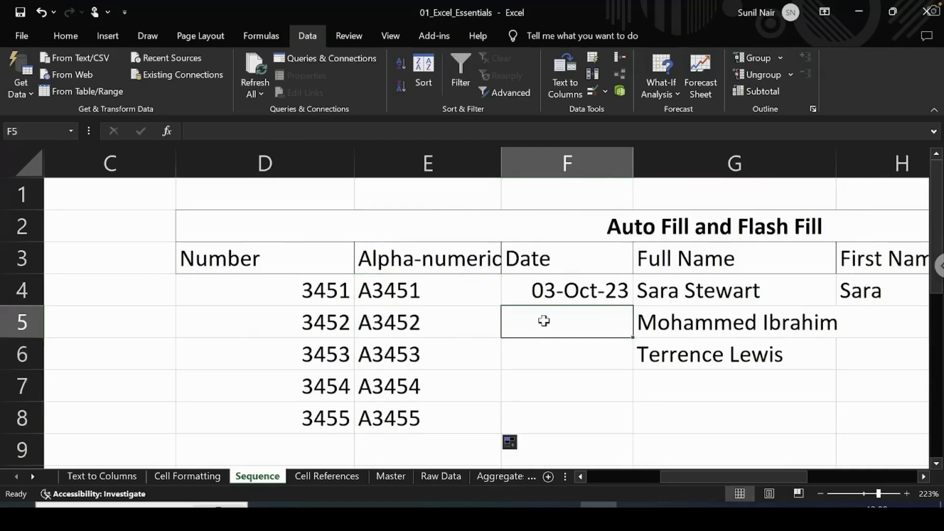
# Auto fill the date in F4 down to F8 with the Fill Days option.
pyautogui.click(541, 295)
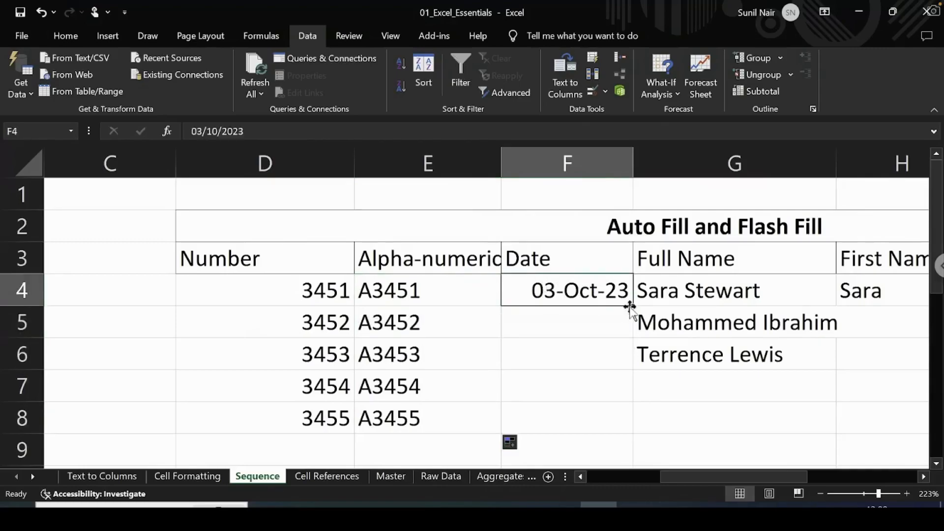
pyautogui.moveTo(630, 307); pyautogui.dragTo(600, 423)
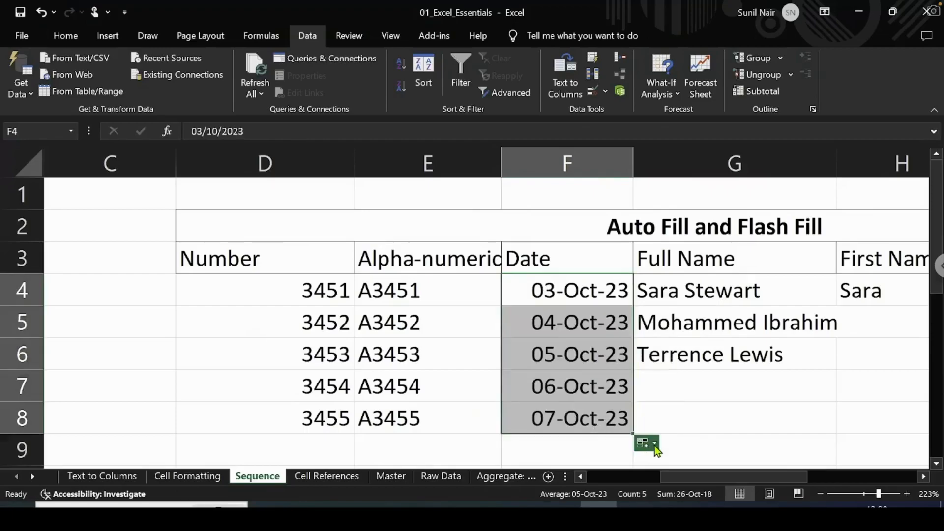
pyautogui.click(654, 445)
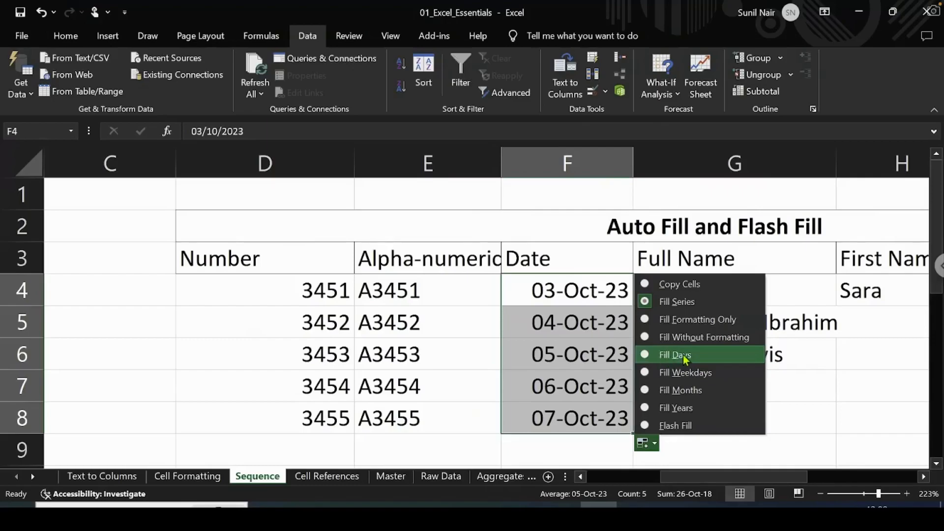
pyautogui.click(683, 354)
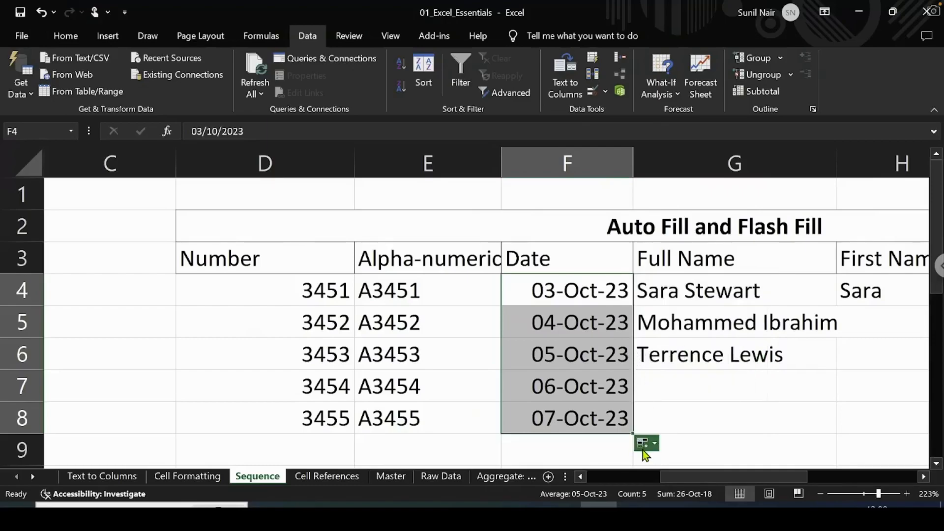
# Try the Fill Months and Fill Years options on the dates in F4:F8.
pyautogui.click(642, 448)
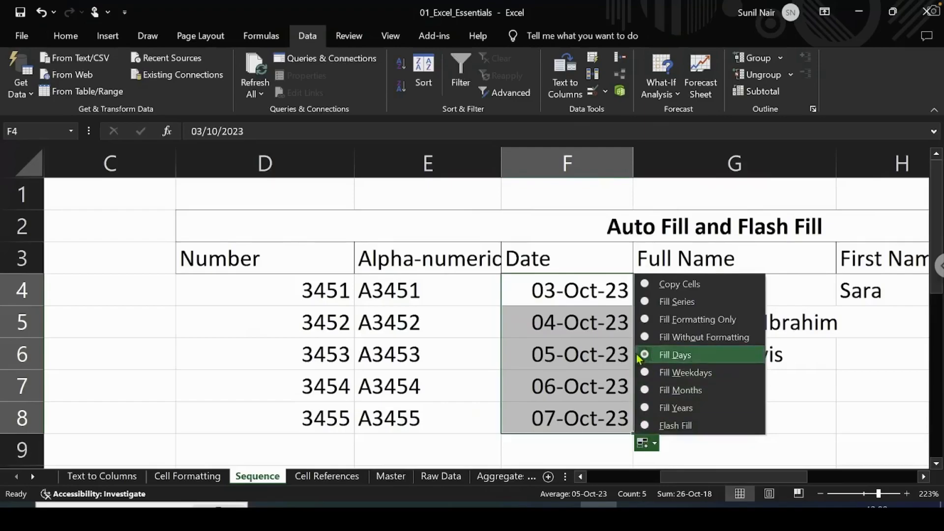
pyautogui.click(684, 393)
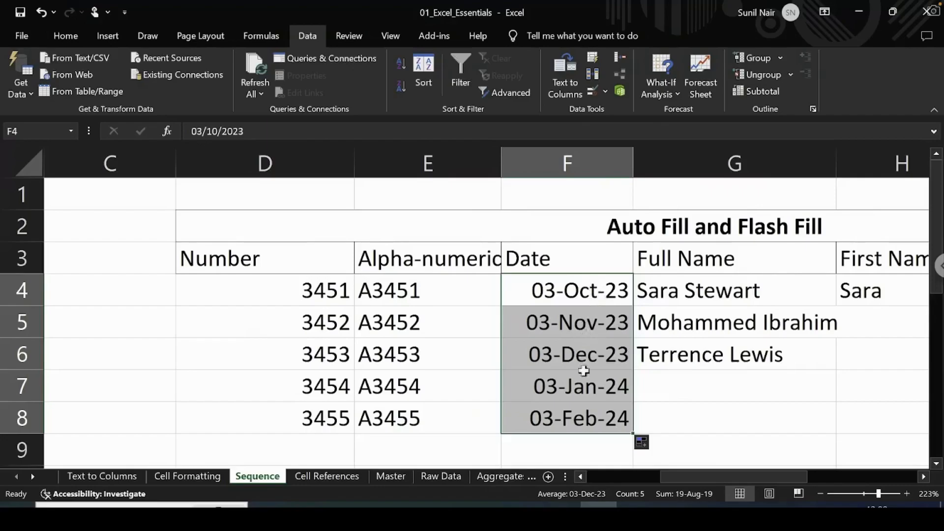
pyautogui.click(650, 445)
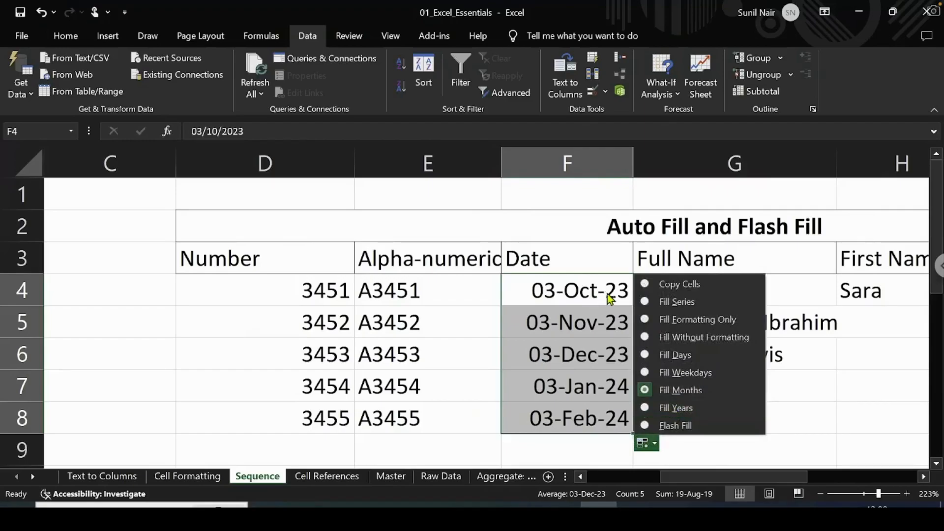
pyautogui.click(676, 408)
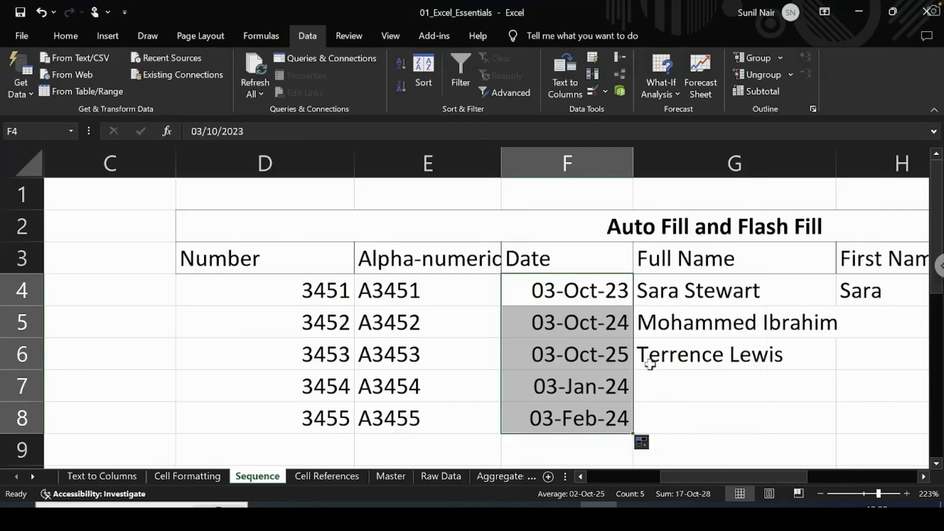
# Set the auto fill of the dates in F4:F8 to Fill Series.
pyautogui.click(656, 445)
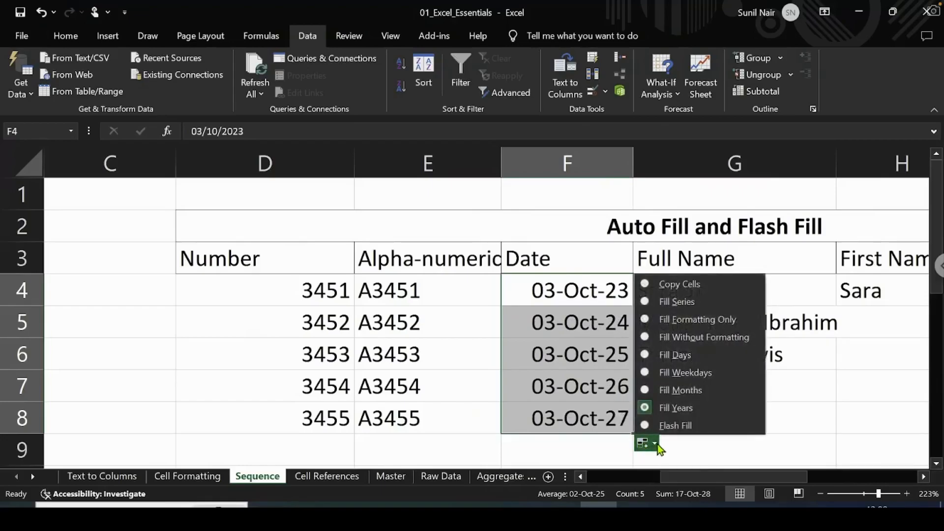
pyautogui.click(680, 303)
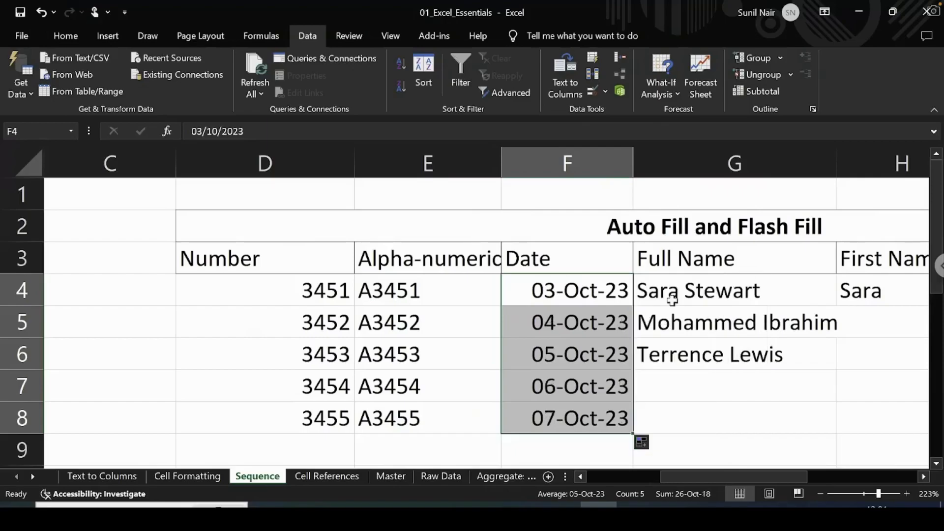
pyautogui.click(677, 420)
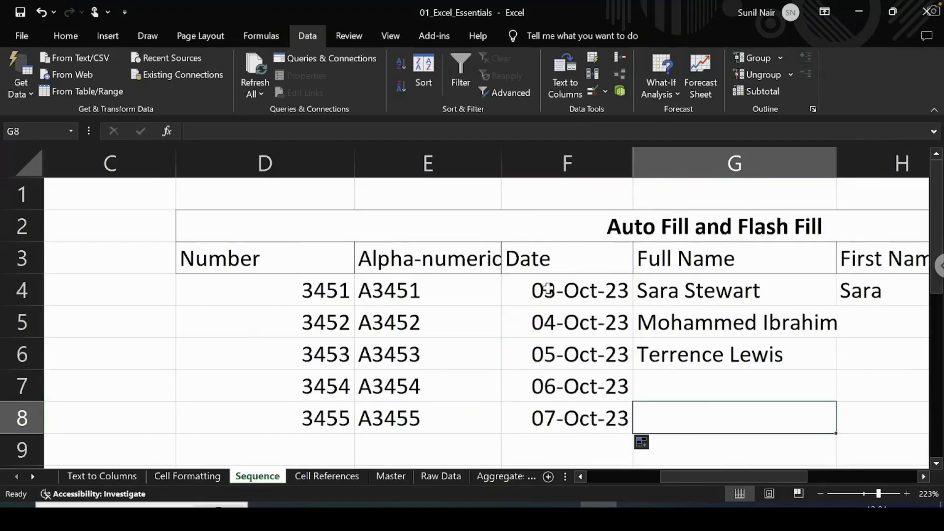
# Flash Fill the First Name column in H4:H6 from the full names and open the Flash Fill options.
pyautogui.click(669, 292)
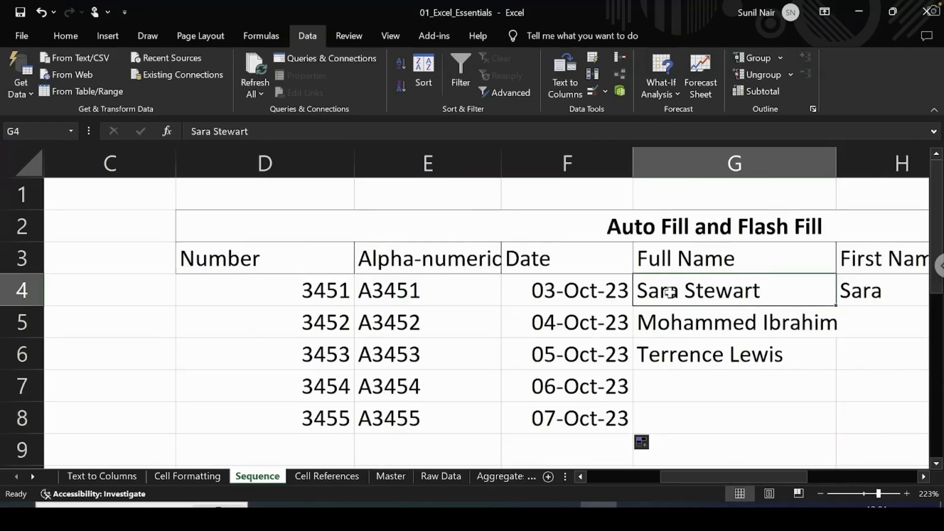
pyautogui.press('Right')
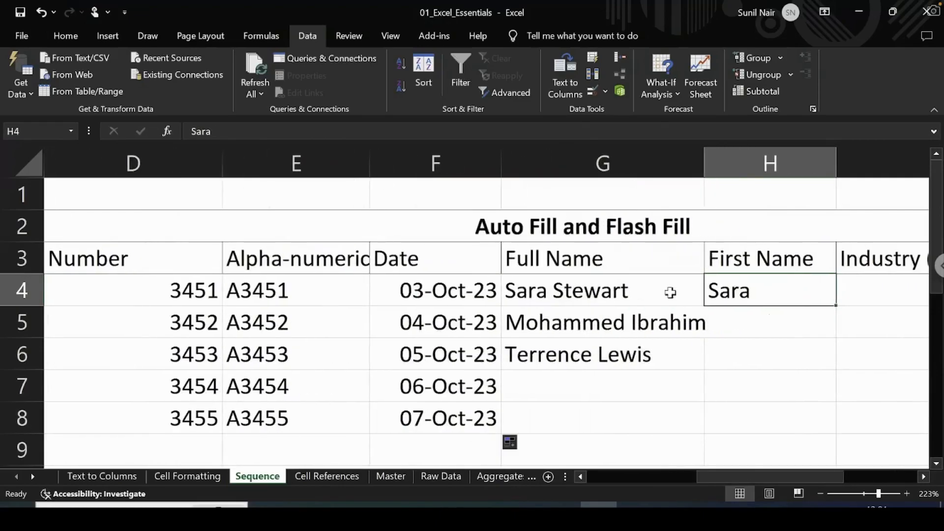
pyautogui.press('Left')
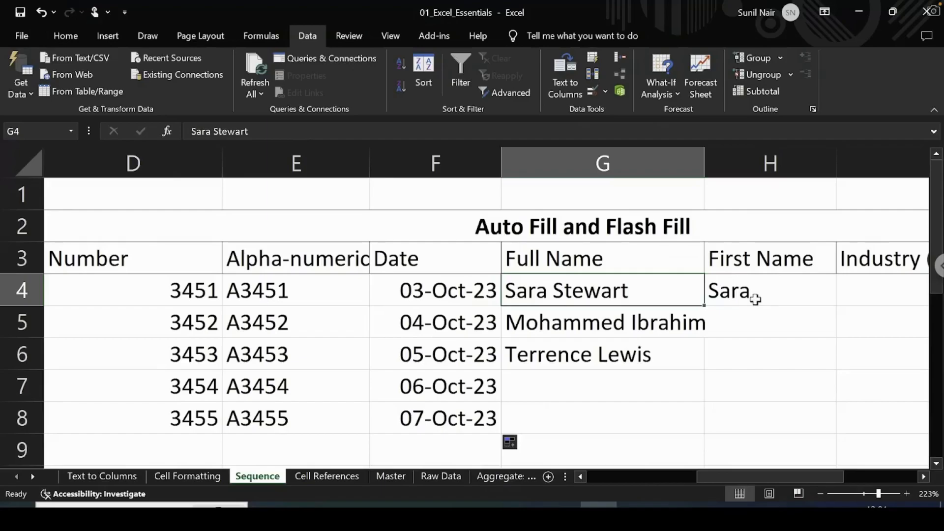
pyautogui.click(762, 297)
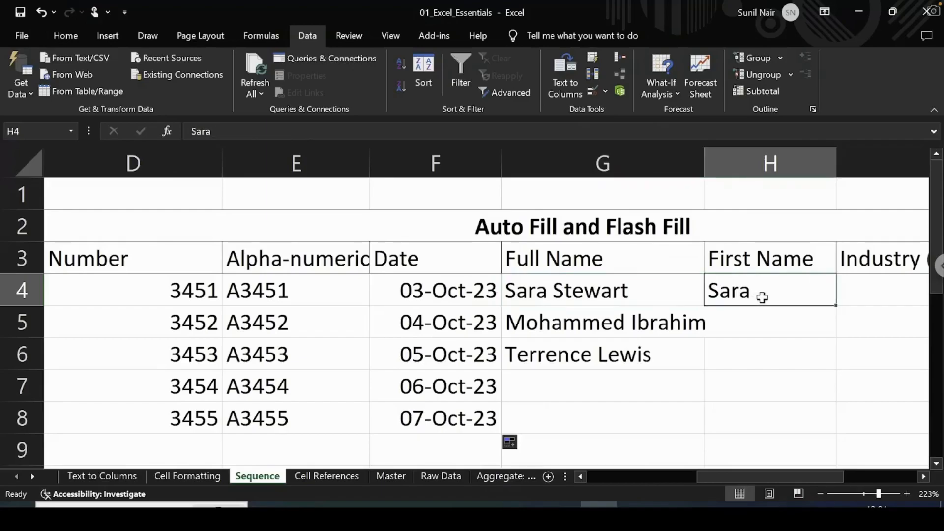
pyautogui.hscroll(2, 762, 297)
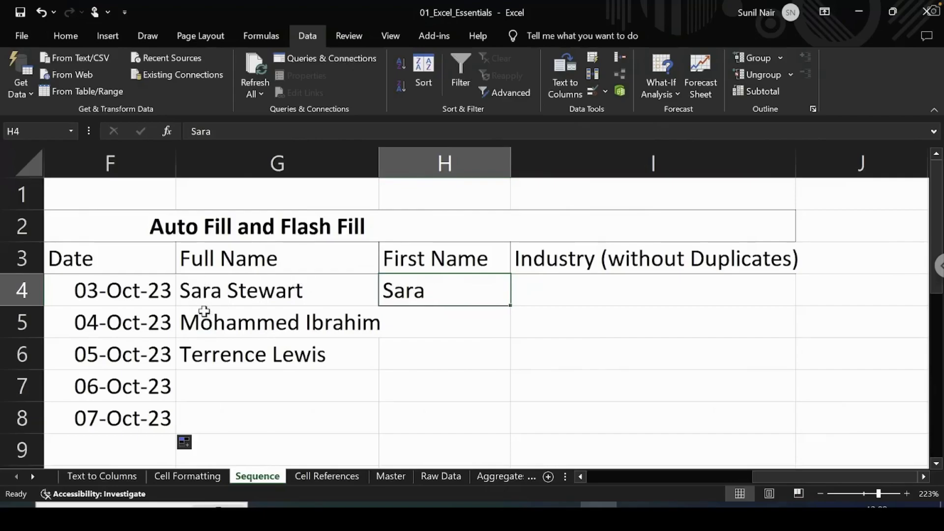
pyautogui.moveTo(456, 302); pyautogui.dragTo(451, 360)
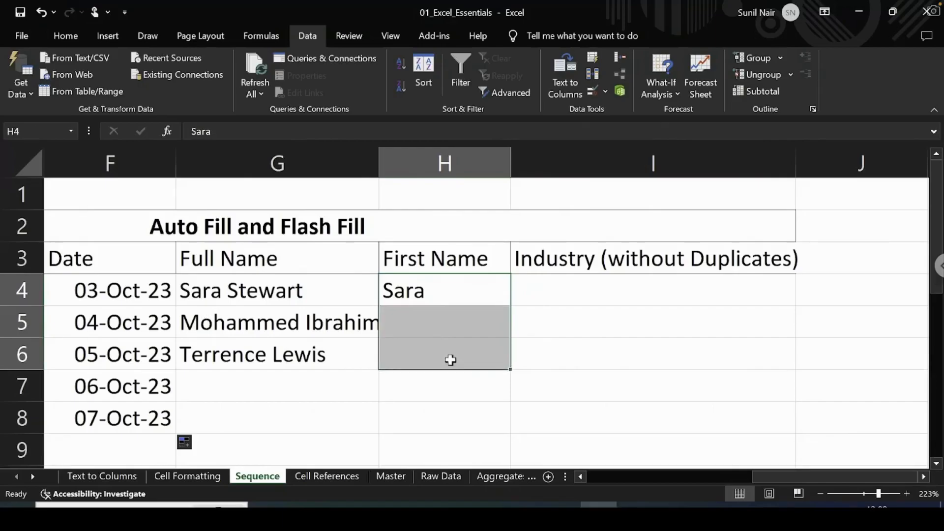
pyautogui.click(592, 57)
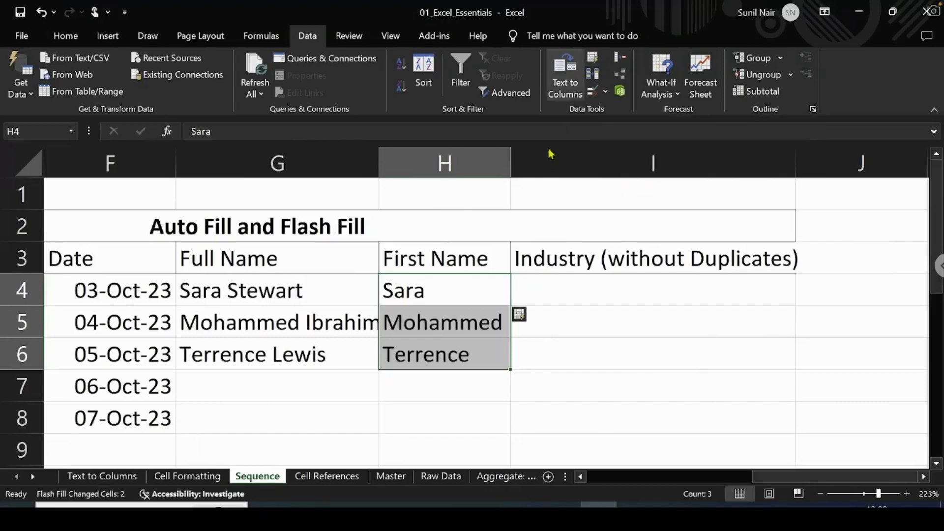
pyautogui.click(533, 319)
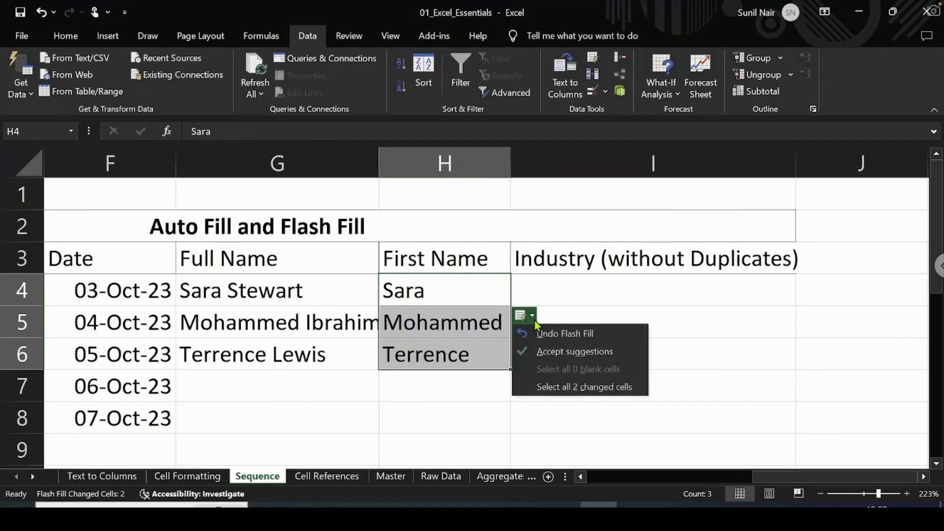
# Accept the Flash Fill suggestions in the First Name column and try Flash Fill again from H4.
pyautogui.click(553, 352)
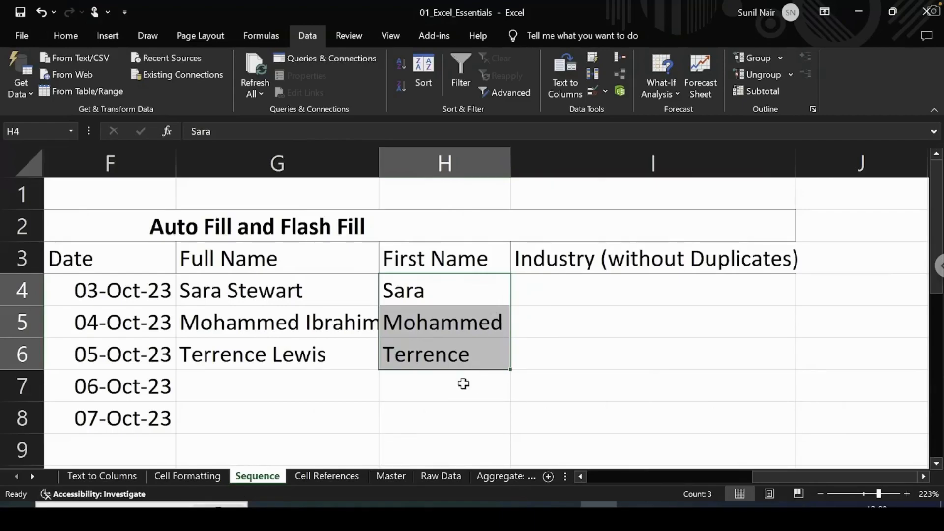
pyautogui.click(435, 296)
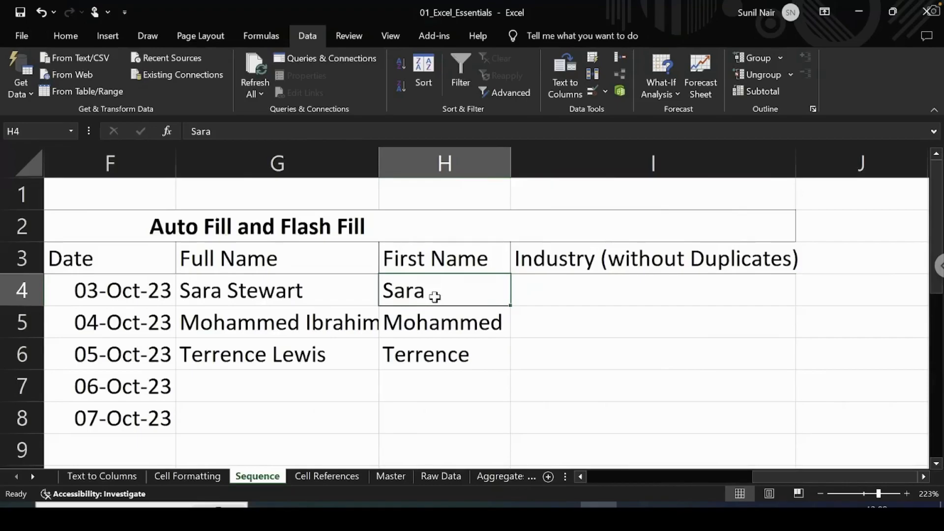
pyautogui.hotkey('ctrl', 'e')
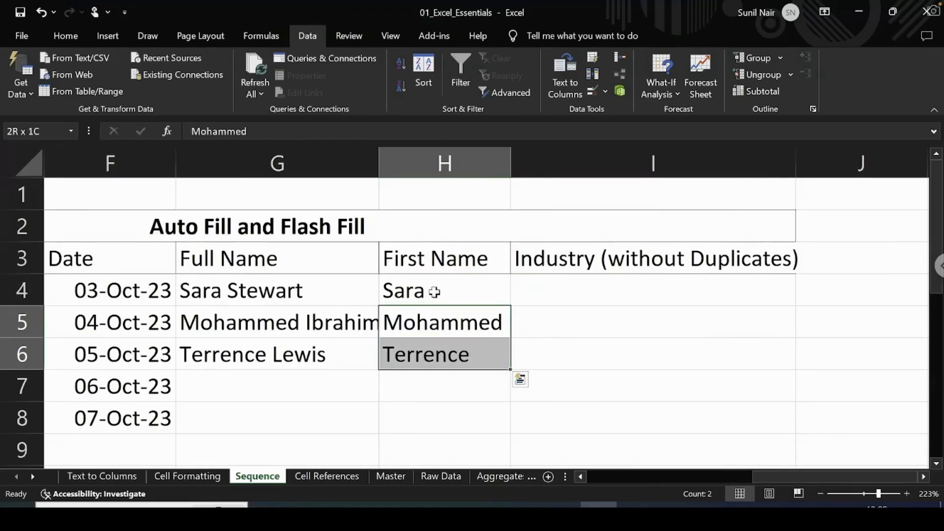
# Clear the first names from H4:H6 and enter the last name from the full name in G4 into H4.
pyautogui.click(434, 296)
pyautogui.moveTo(435, 297); pyautogui.dragTo(447, 356)
pyautogui.press('BackSpace')
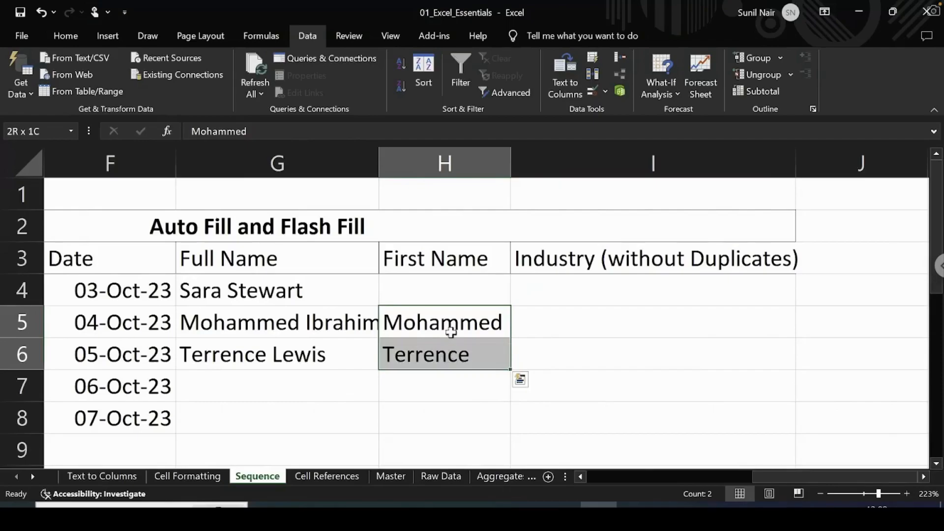
pyautogui.click(445, 298)
pyautogui.click(432, 323)
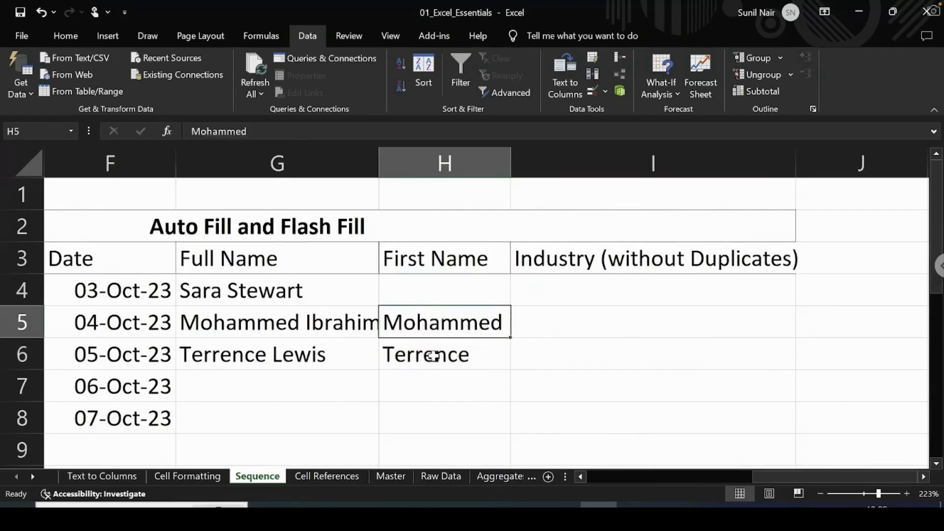
pyautogui.click(415, 297)
pyautogui.write('Stewart')
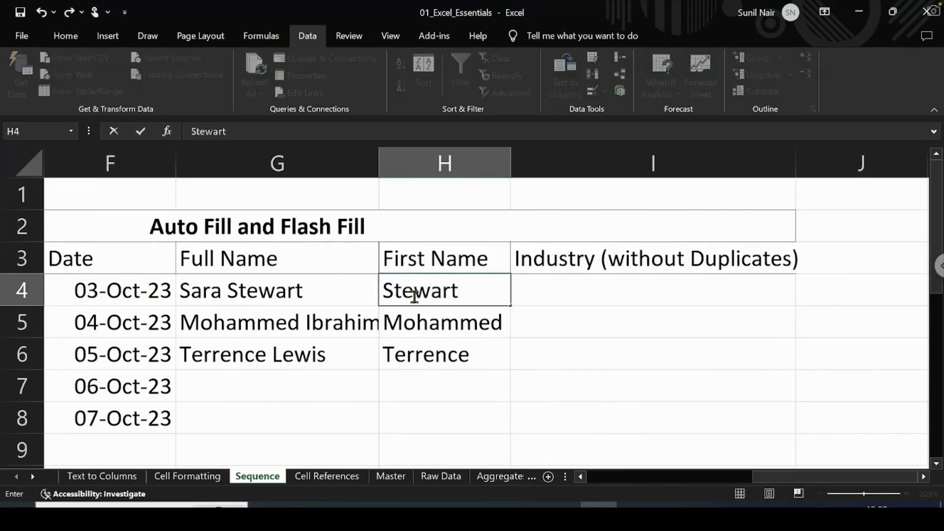
pyautogui.press('Return')
pyautogui.hotkey('ctrl', 'z')
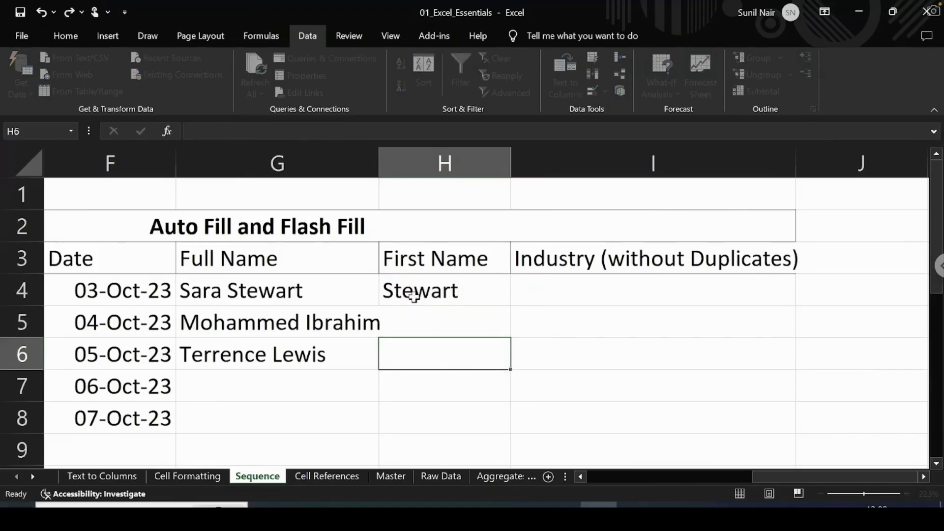
# Flash Fill H4:H6 with the last names, using the entry in H4 as the pattern.
pyautogui.click(415, 297)
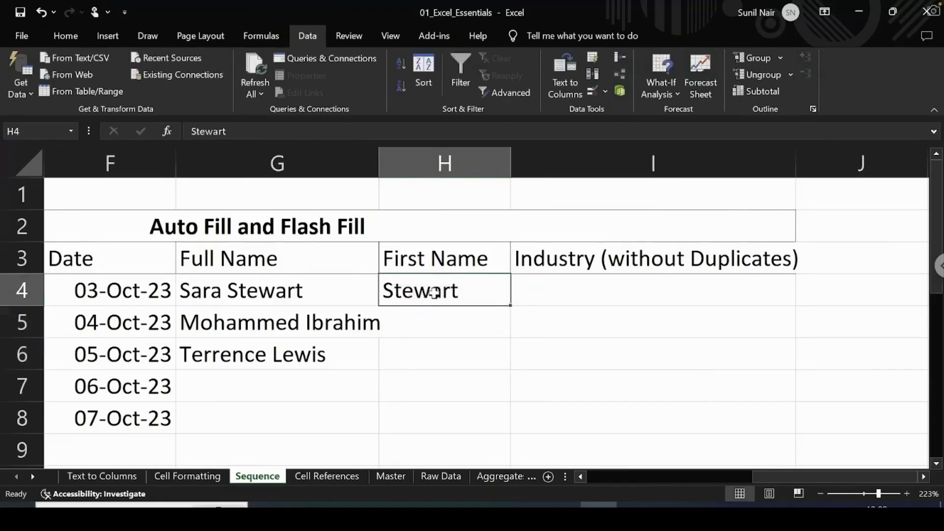
pyautogui.moveTo(433, 294); pyautogui.dragTo(431, 350)
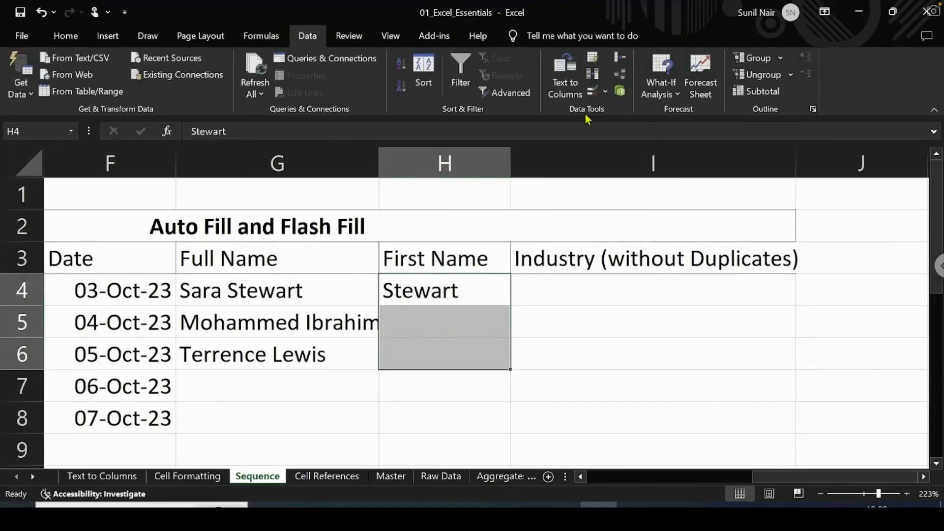
pyautogui.click(595, 60)
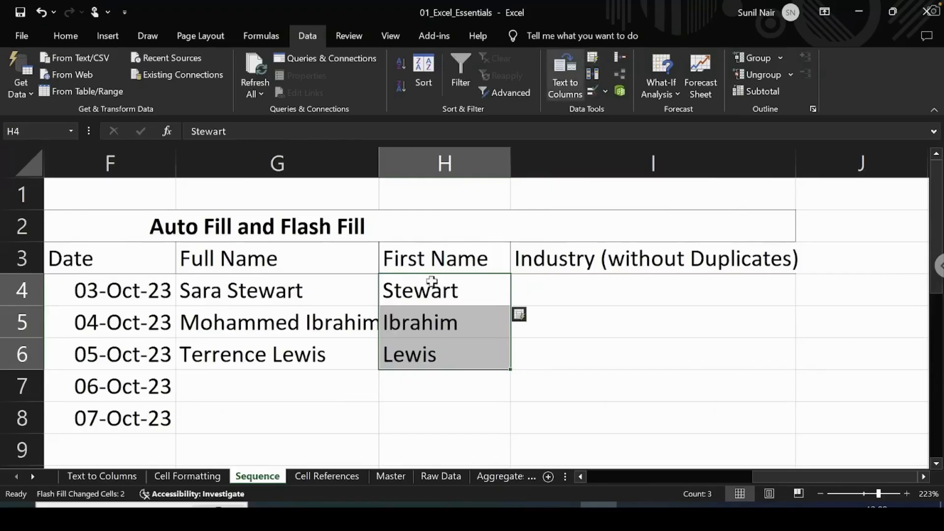